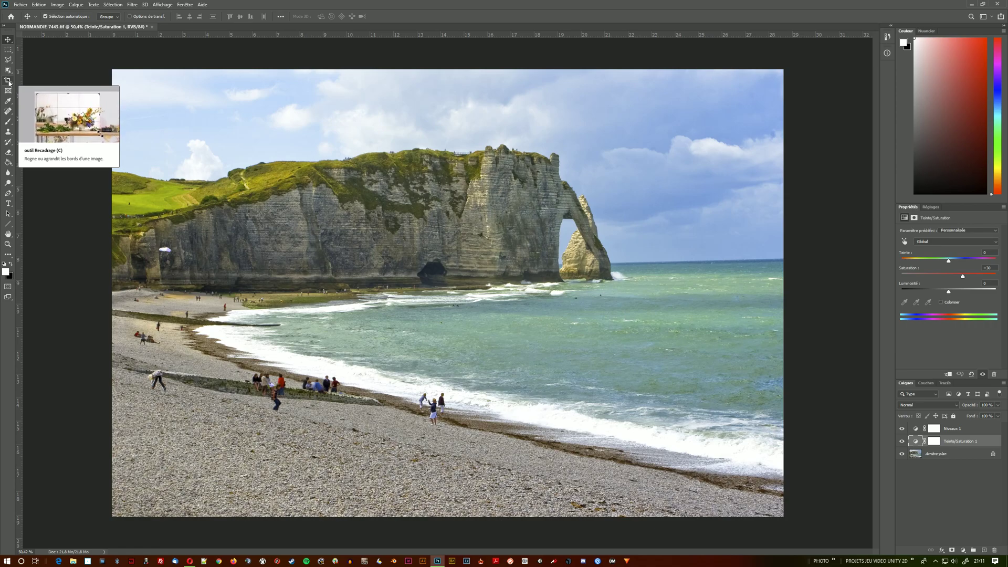
Step: Try a freehand crop of the beach photo framed around the cliff and arch with the Crop tool
left_click(9, 82)
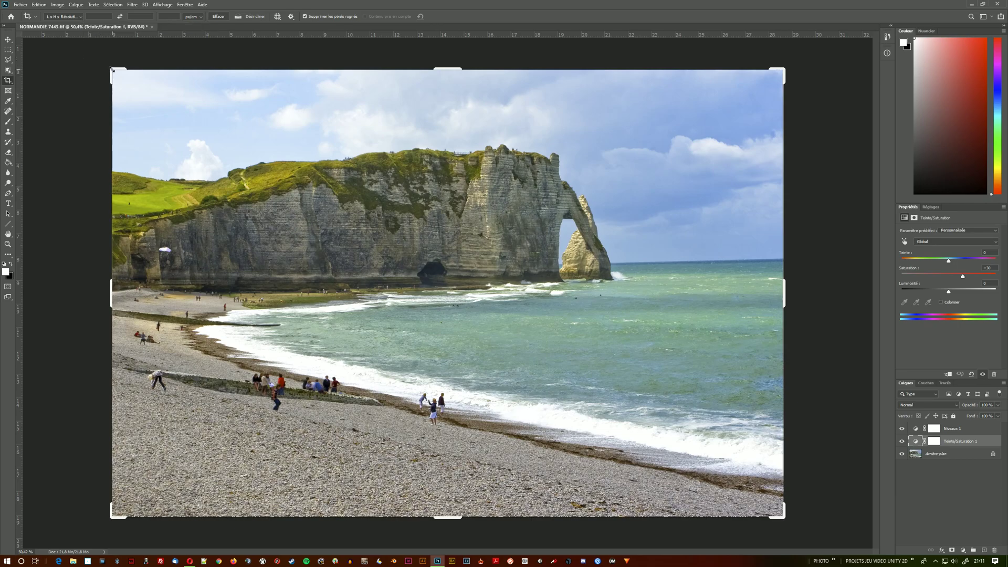
left_click_drag(110, 67, 470, 359)
key("ctrl+r")
left_click_drag(271, 170, 217, 154)
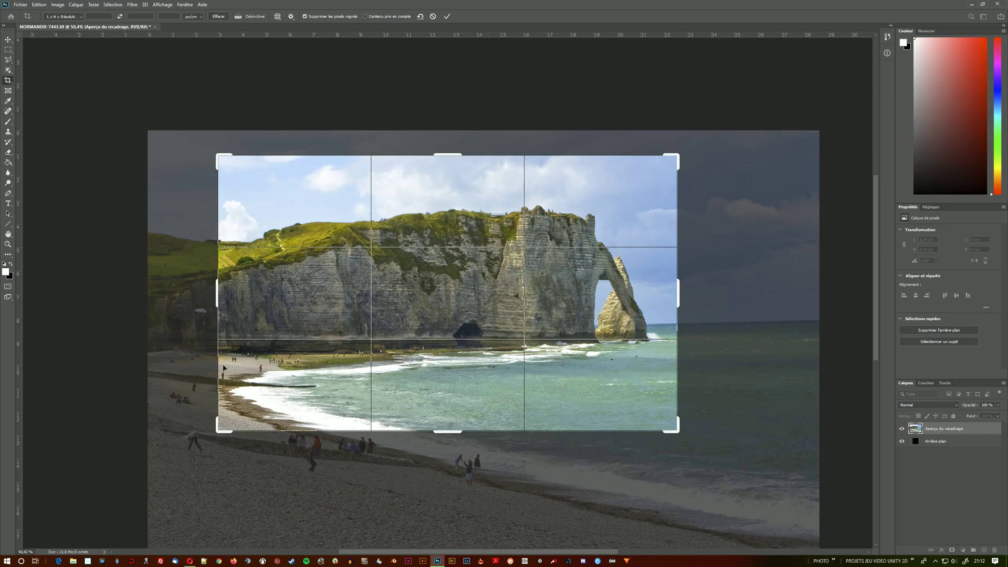
left_click_drag(216, 434, 237, 429)
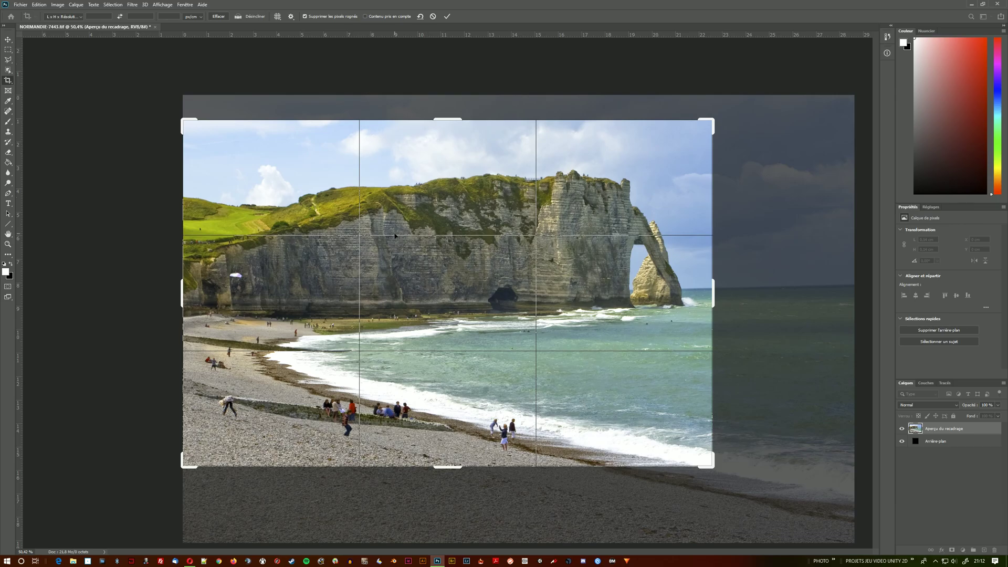
Step: Try widening and trimming the crop frame's edges around the cliff and beach, and cancel the crop
left_click_drag(709, 304, 751, 299)
left_click_drag(452, 130, 457, 104)
left_click_drag(438, 485, 462, 508)
left_click_drag(754, 299, 735, 294)
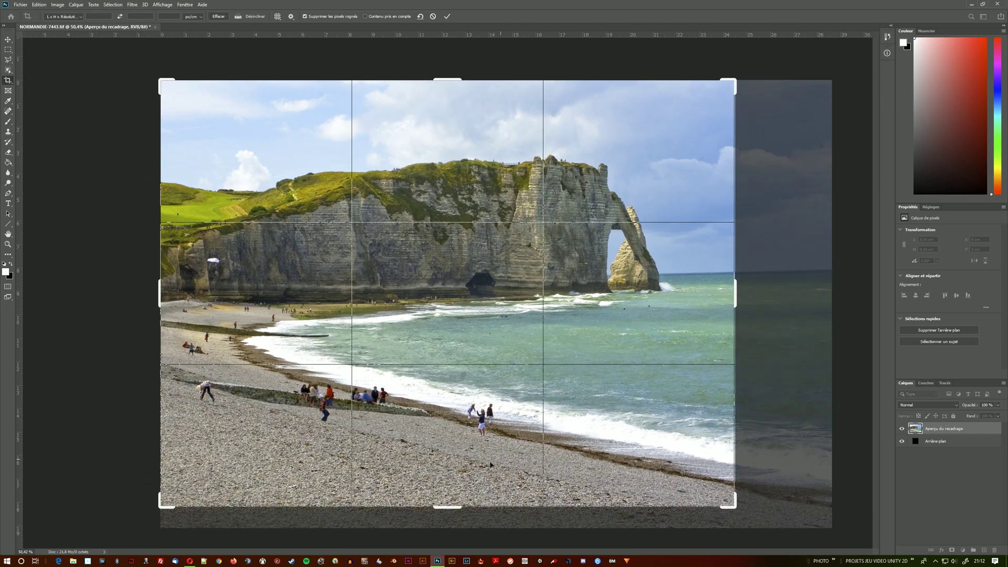
left_click_drag(445, 507, 445, 483)
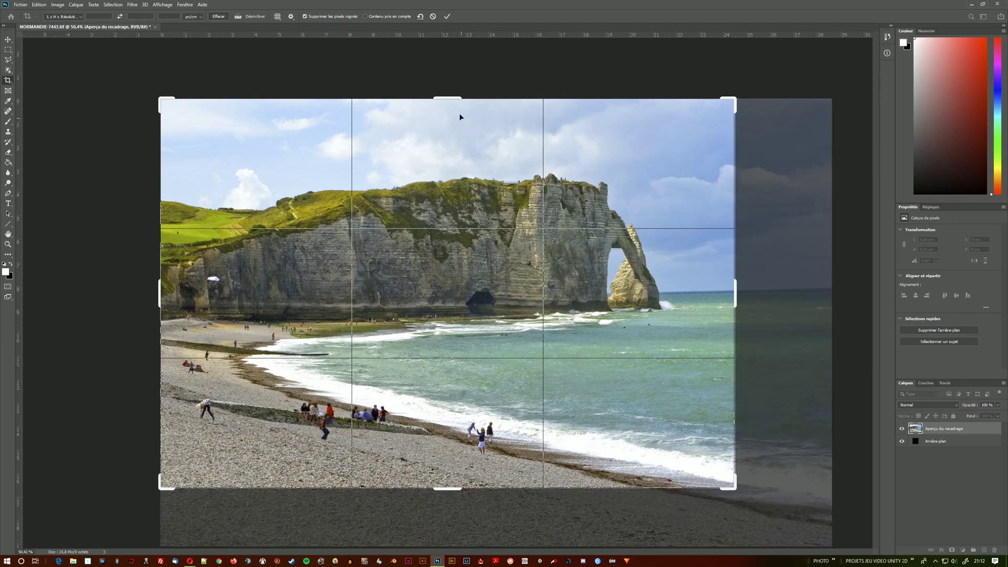
left_click_drag(450, 99, 450, 125)
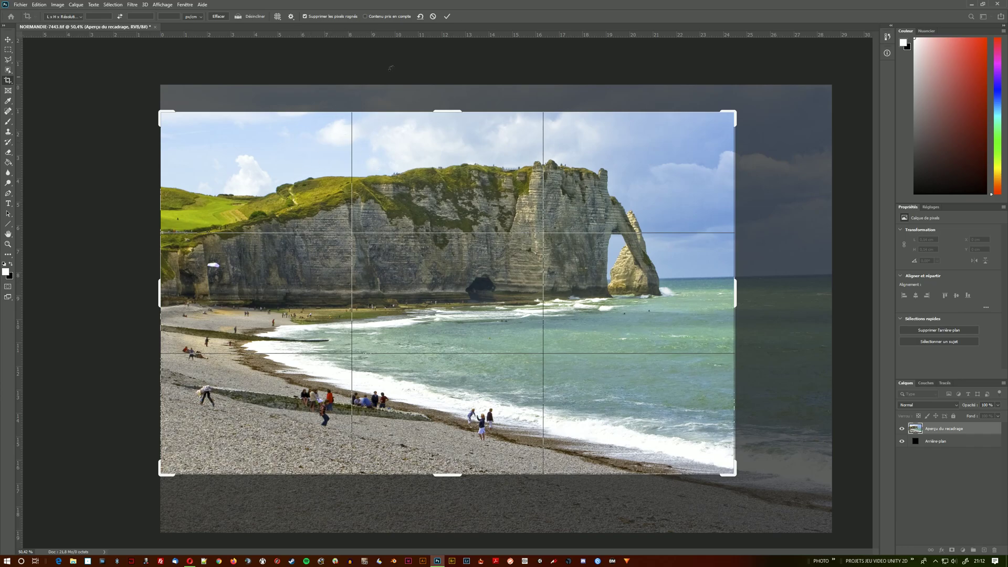
left_click(434, 16)
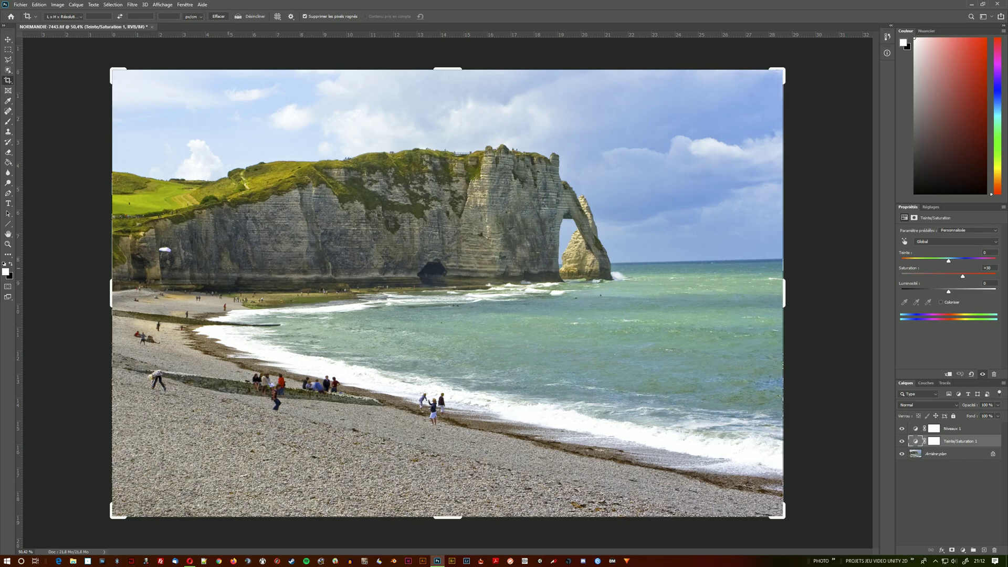
Step: Try constraining the crop frame to the 1 : 1 (carré) ratio
left_click(81, 17)
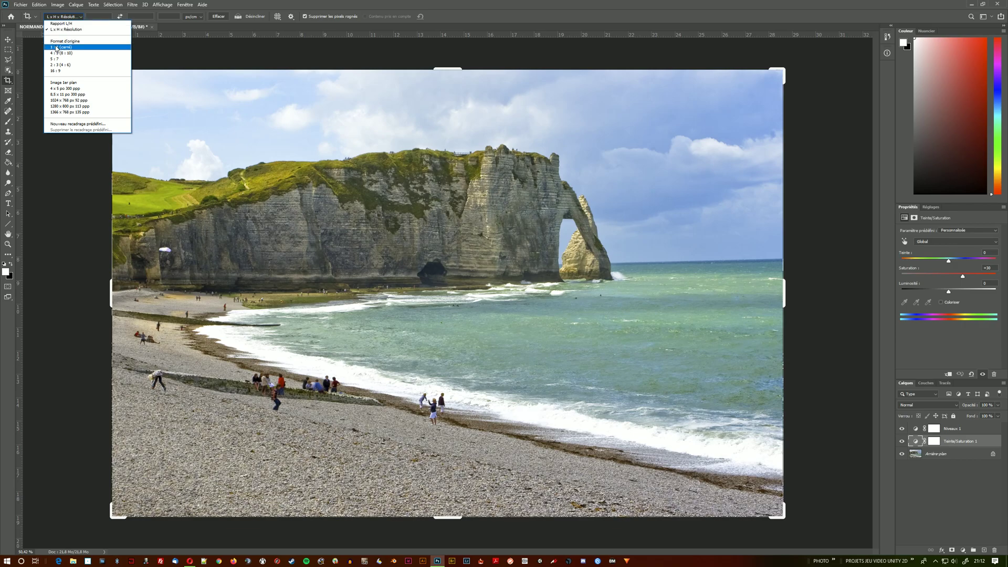
left_click(57, 47)
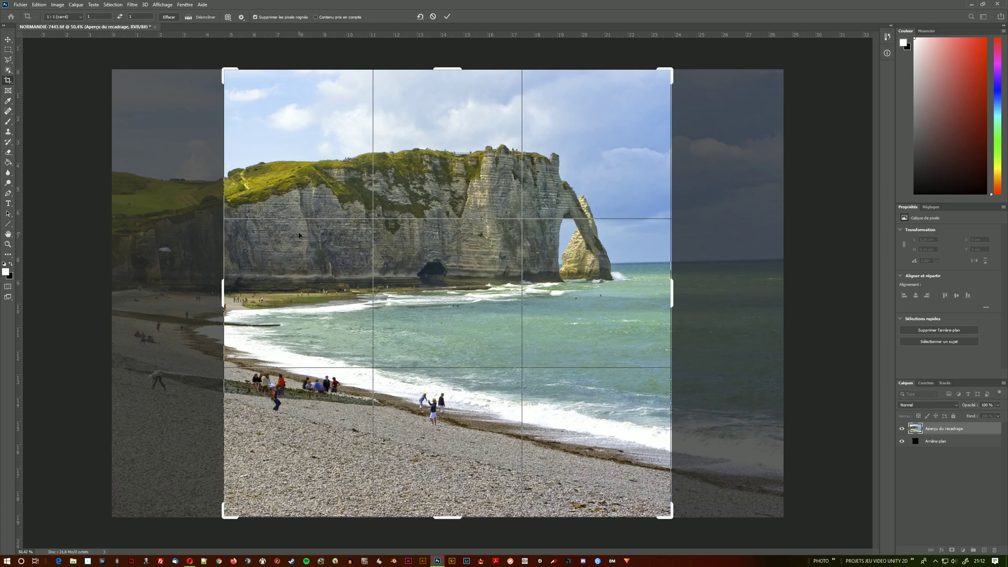
left_click(302, 260)
left_click(63, 17)
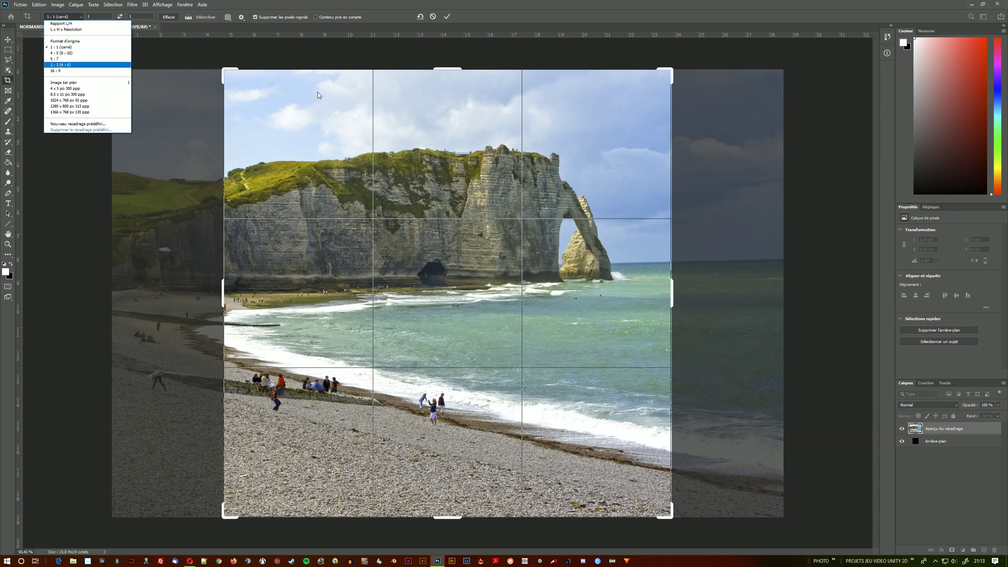
left_click(292, 108)
Step: Try shrinking the square crop frame and repositioning the photo so it frames the arch, and cancel the crop
left_click_drag(289, 140, 239, 86)
key("ctrl+r")
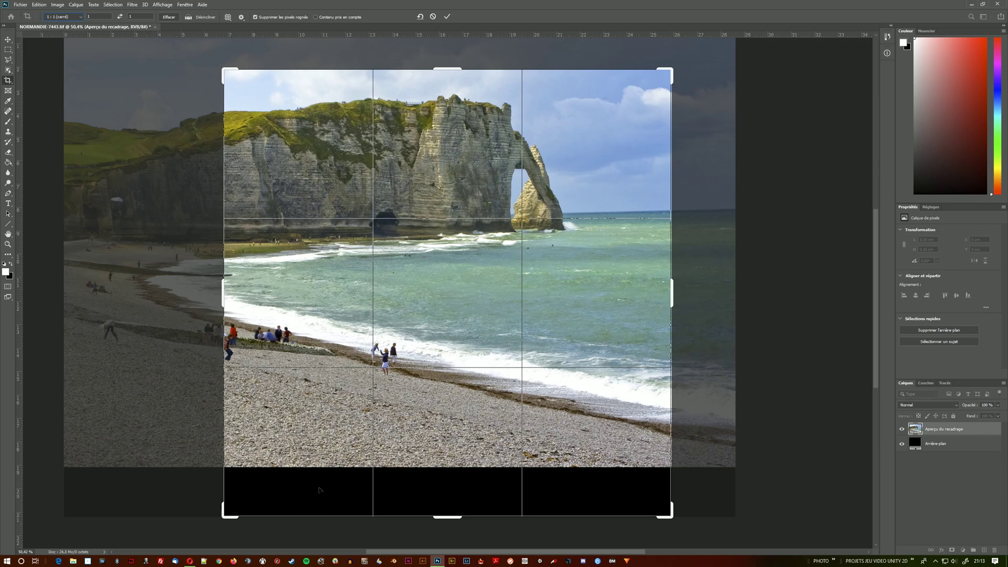
left_click_drag(297, 169, 291, 219)
mouse_move(277, 171)
left_mouse_down()
mouse_move(224, 172)
mouse_move(363, 169)
mouse_move(286, 175)
left_mouse_up()
left_click_drag(225, 70, 243, 116)
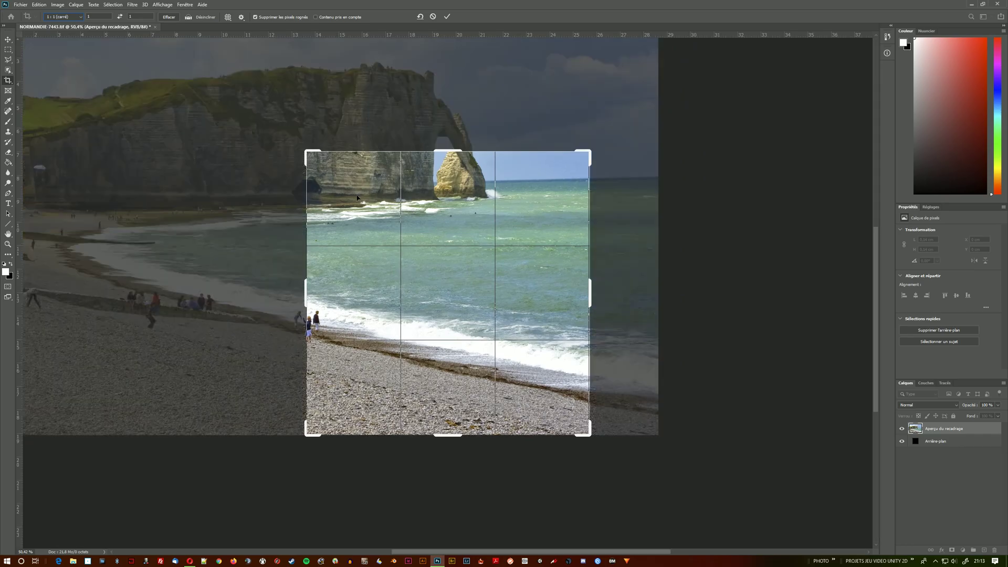
left_click_drag(352, 215, 439, 355)
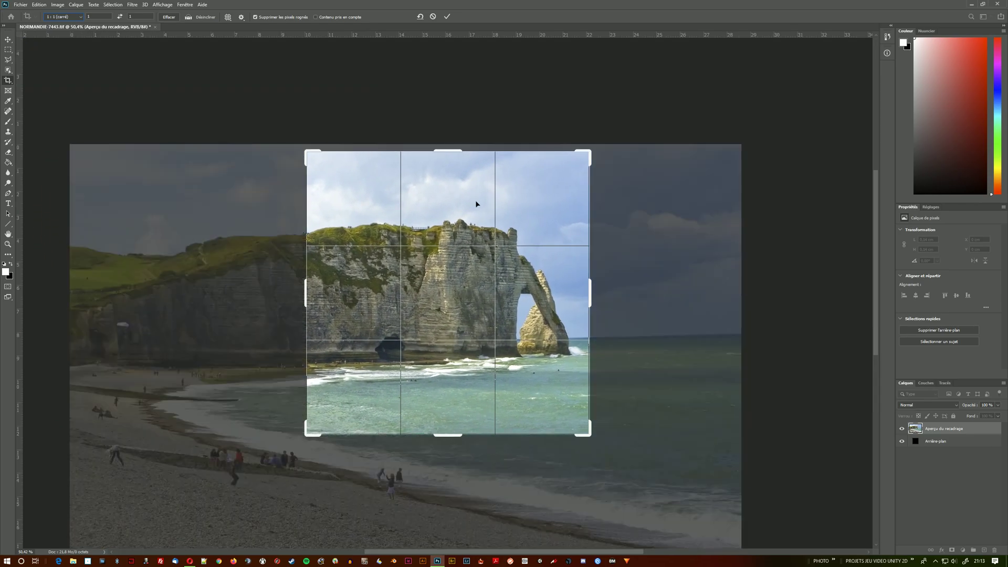
left_click(433, 16)
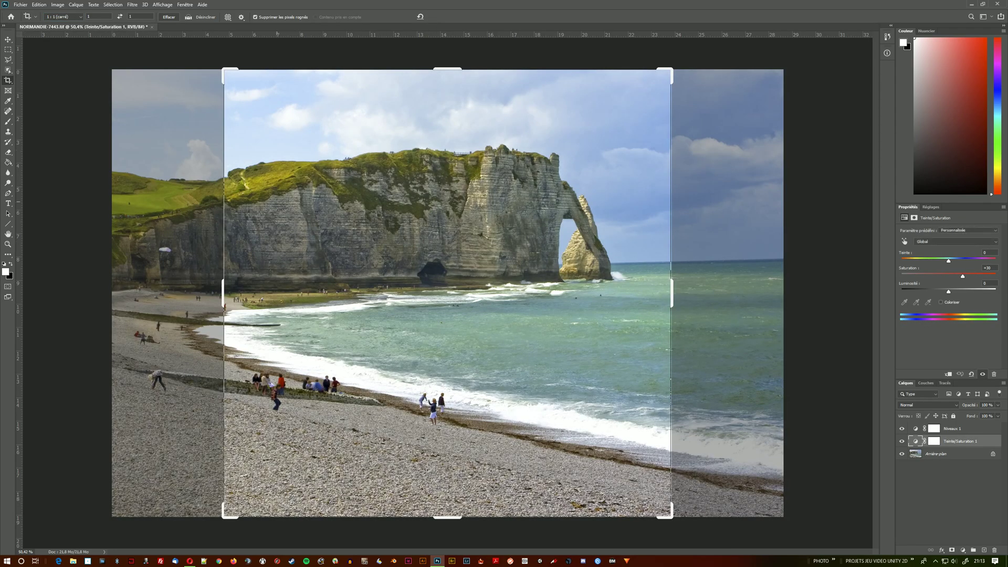
Step: Set the Crop tool's preset to L x H x Résolution and cancel the pending square crop
left_click(80, 17)
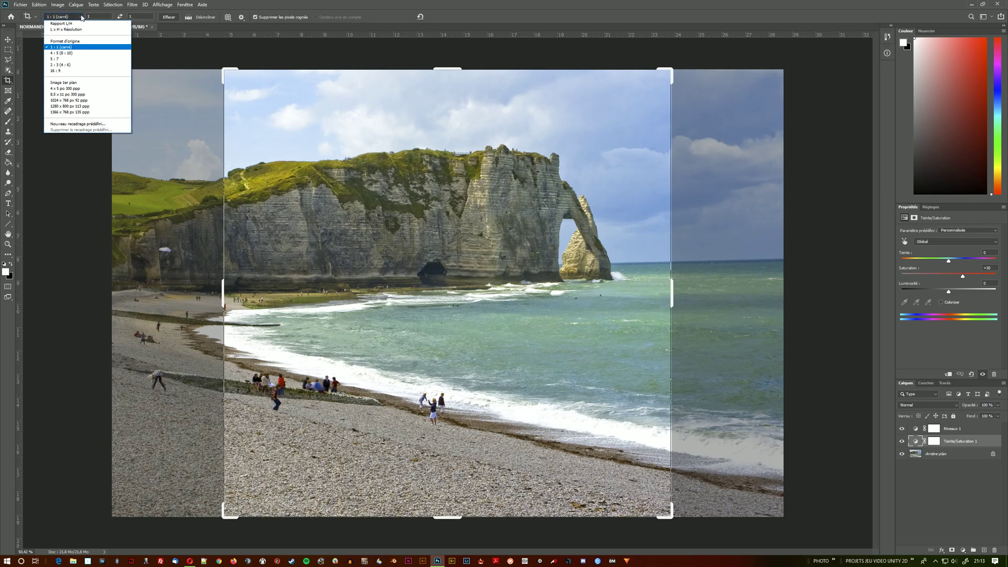
left_click(59, 30)
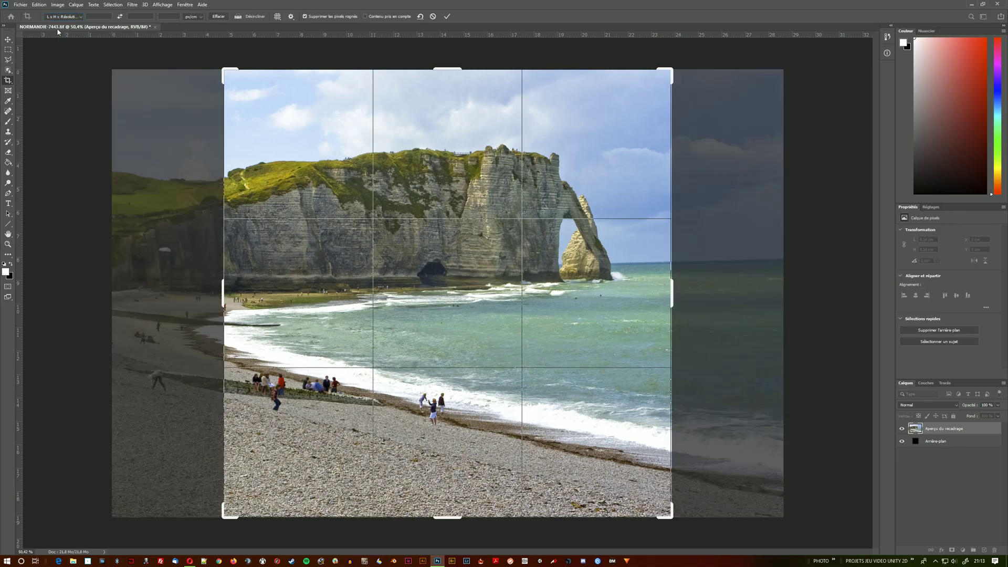
left_click(433, 16)
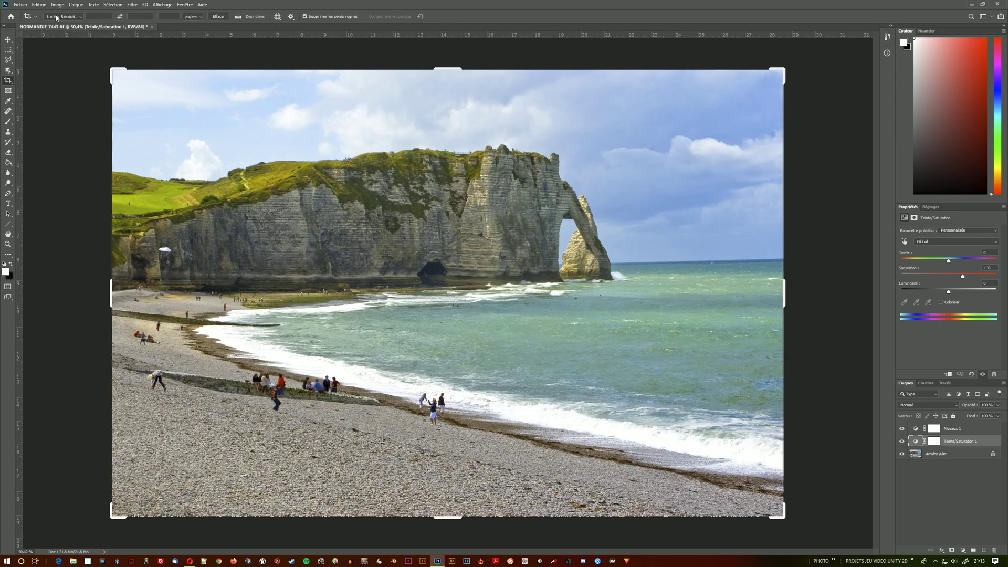
Step: Check the photo's pixel dimensions and resolution in the Image Size dialog without changing them
left_click(99, 16)
left_click(59, 5)
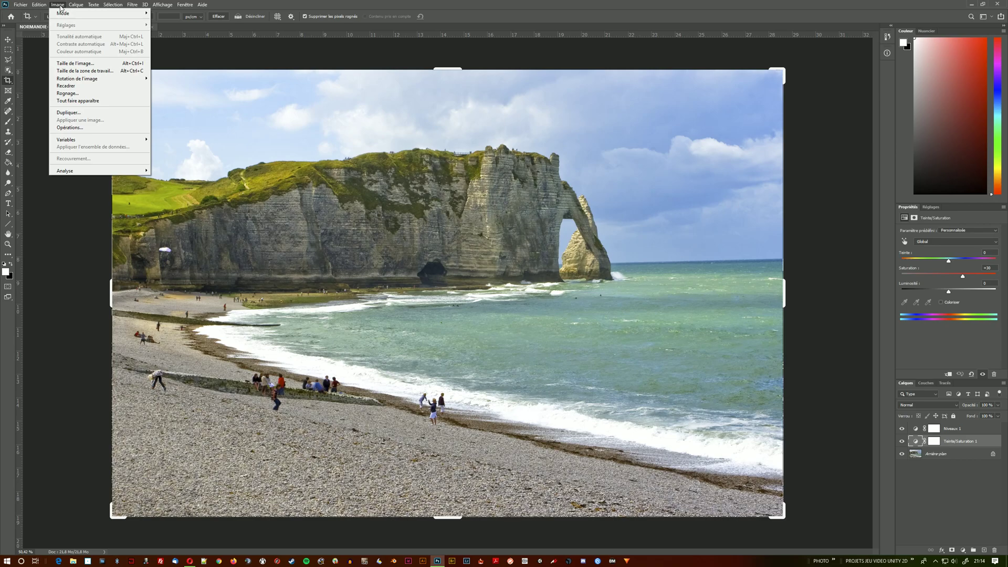
left_click(74, 63)
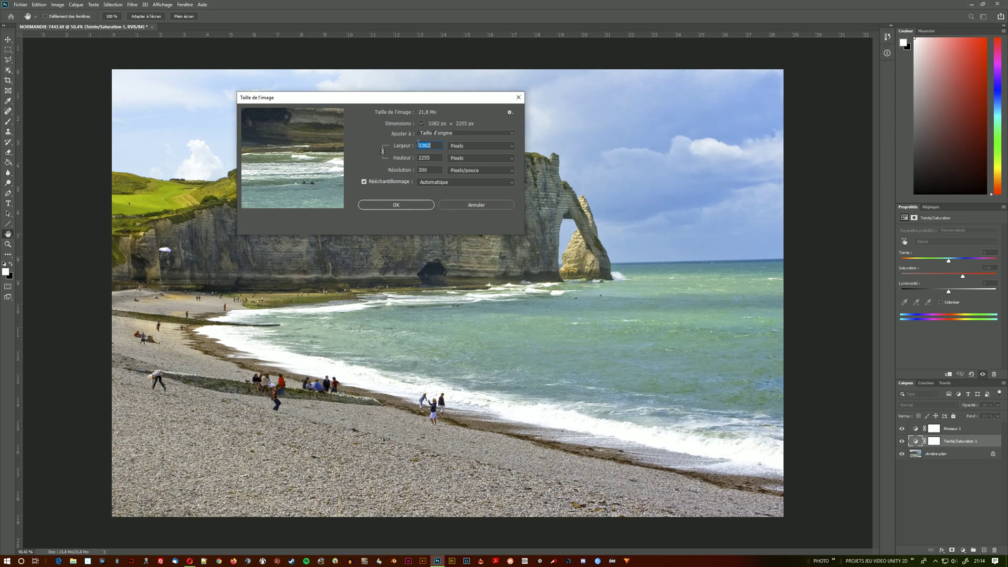
left_click(450, 204)
Step: Set the crop size to 1920 px wide by 1080 px high with a resolution of 72 px/po
key("c")
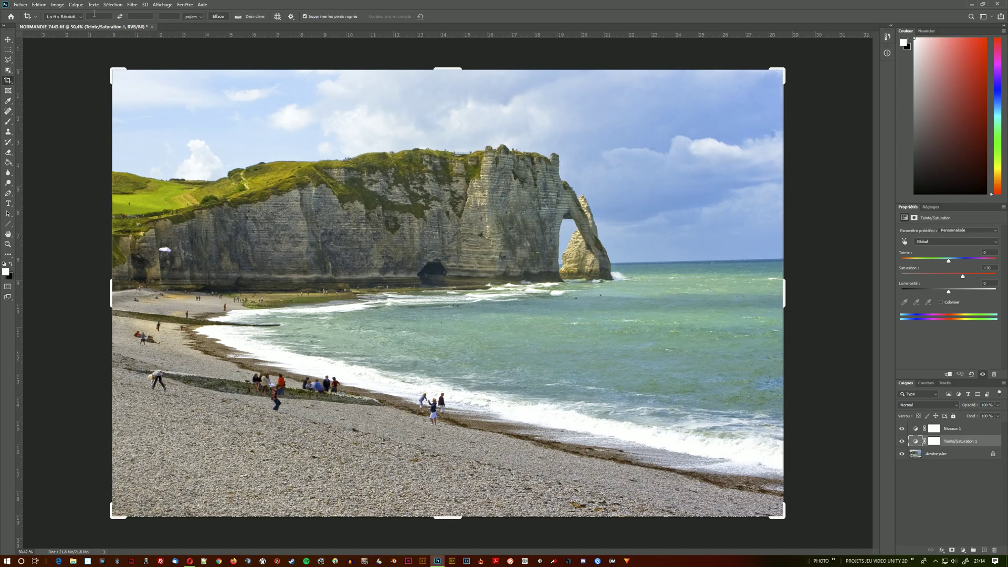
type("1920")
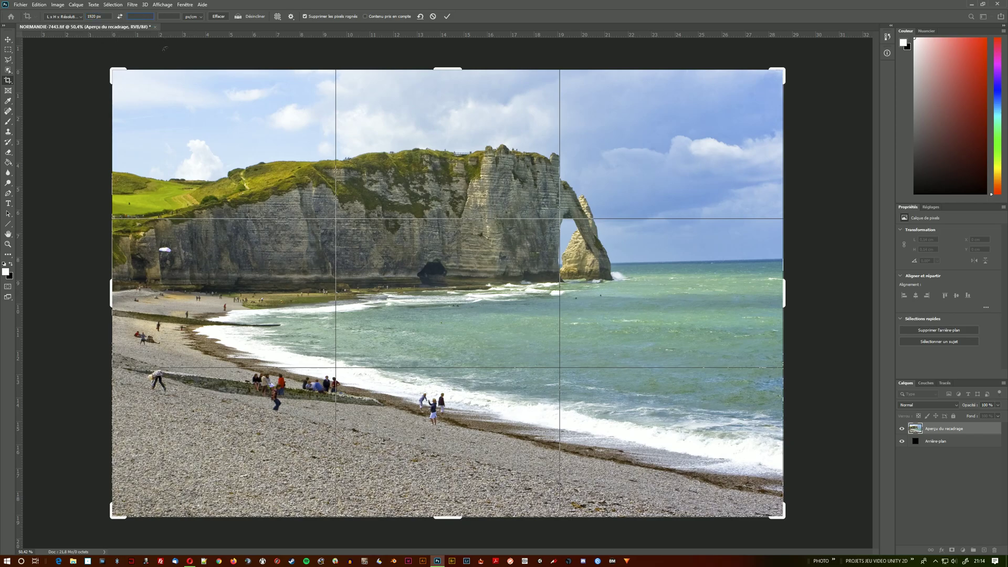
type("1080")
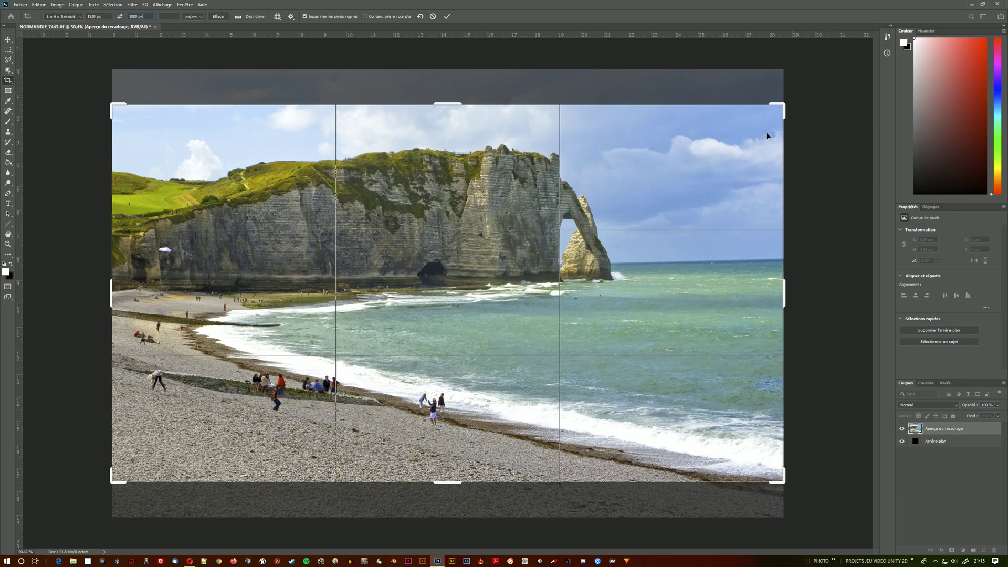
left_click(199, 19)
Step: Straighten the cropped photo along the sea horizon beside the arch
left_click(239, 17)
left_click_drag(785, 259, 451, 267)
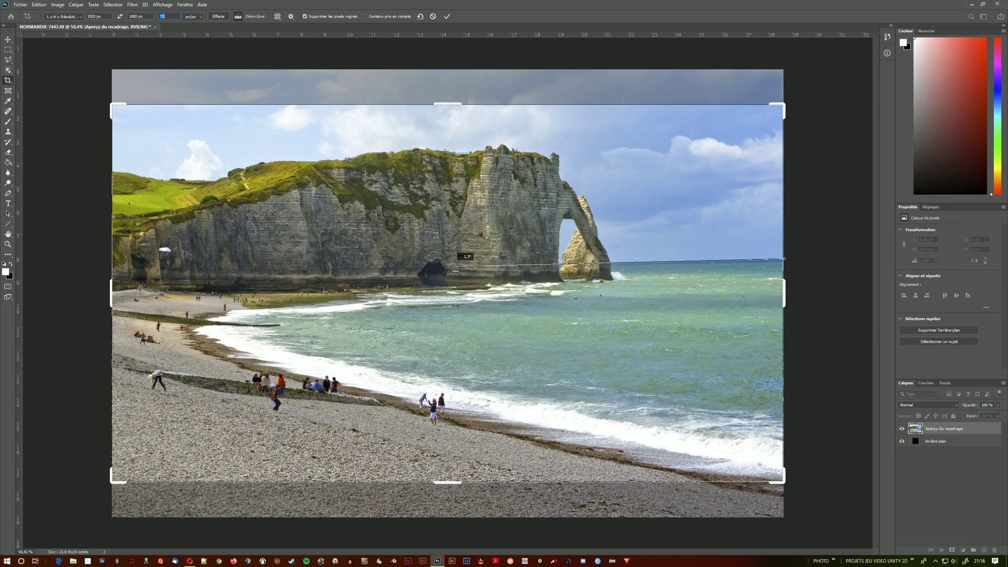
left_click_drag(450, 267, 451, 268)
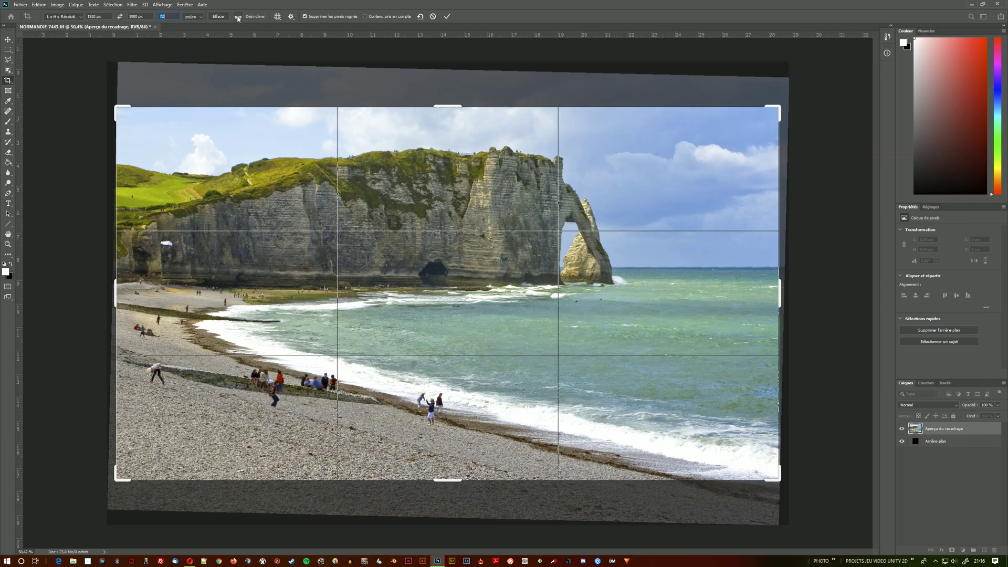
Step: Try the Grille, Diagonale and Triangle composition overlays on the crop frame
left_click(277, 17)
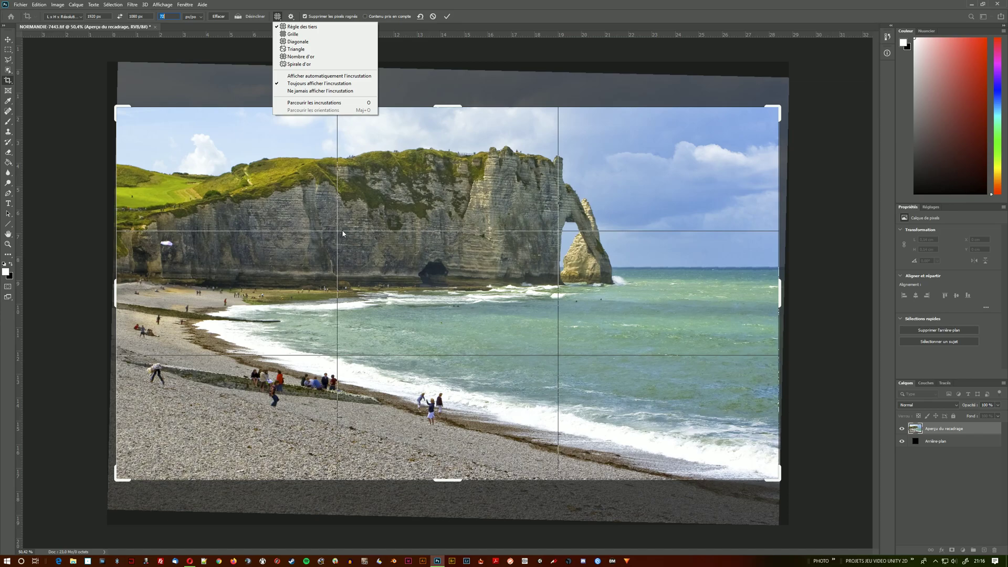
left_click(290, 35)
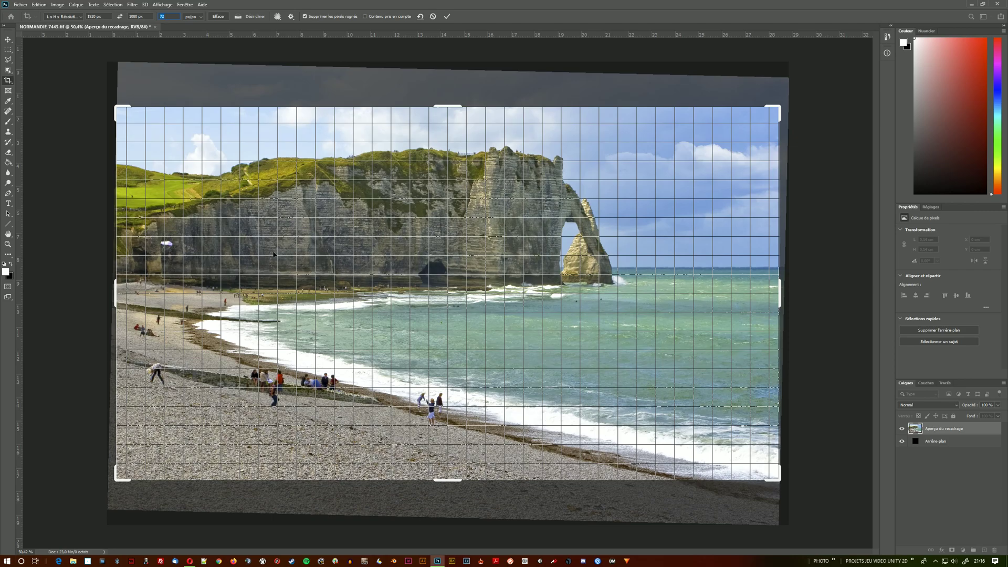
left_click(277, 16)
left_click(286, 41)
left_click(277, 16)
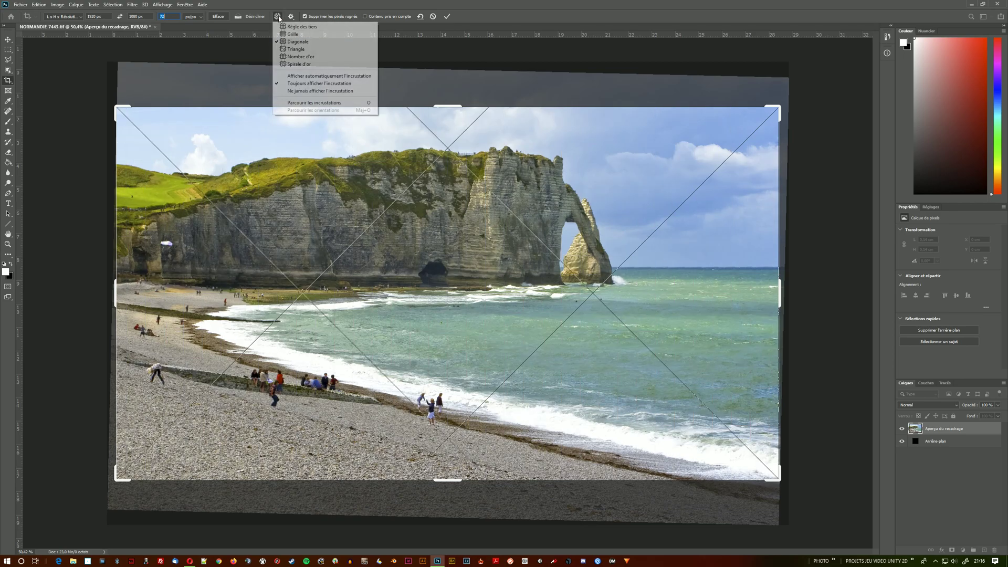
left_click(286, 47)
Step: Try the Nombre d'or and Spirale d'or crop overlays, and restore the Règle des tiers overlay
left_click(277, 17)
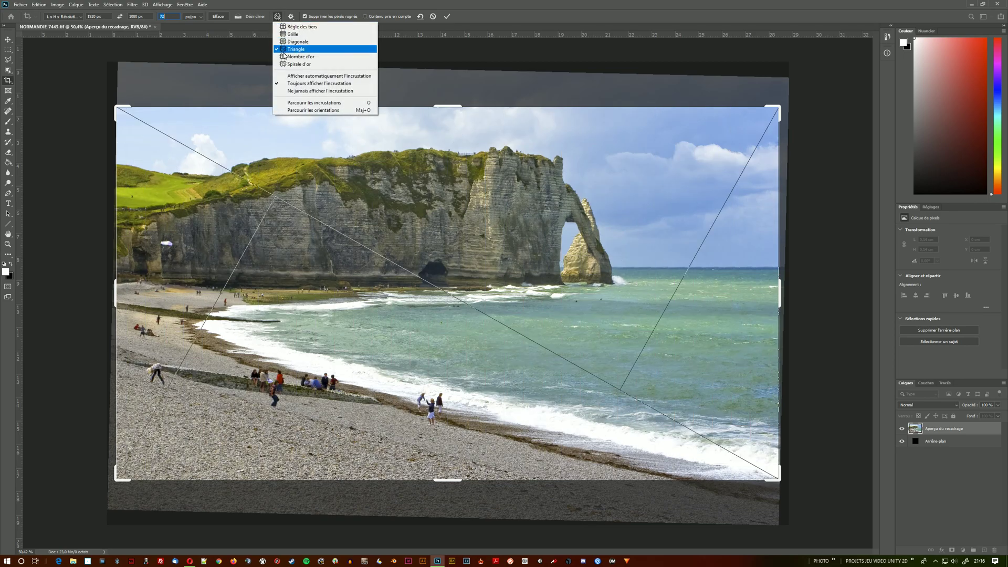
left_click(294, 56)
left_click(277, 20)
left_click(298, 63)
left_click(278, 16)
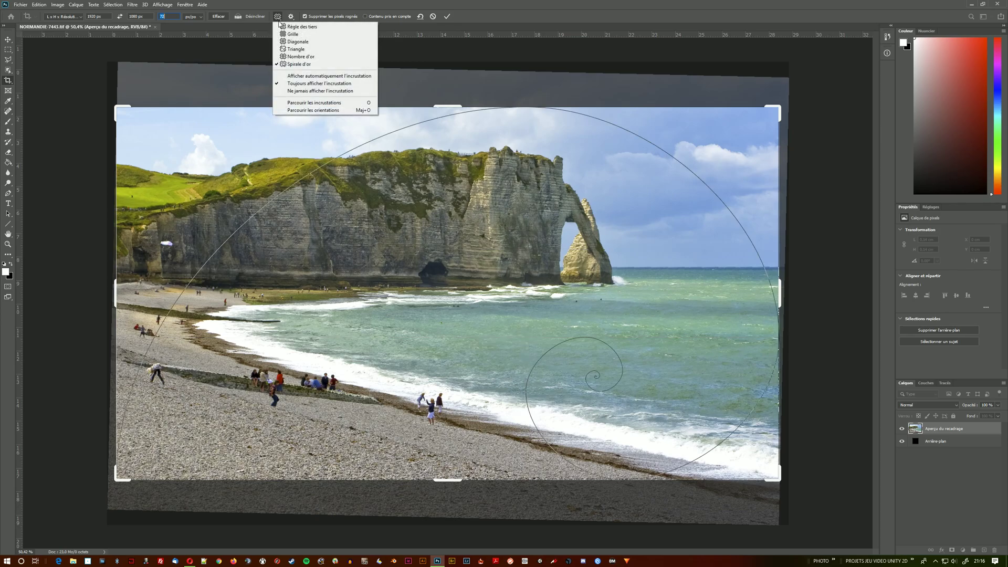
left_click(285, 27)
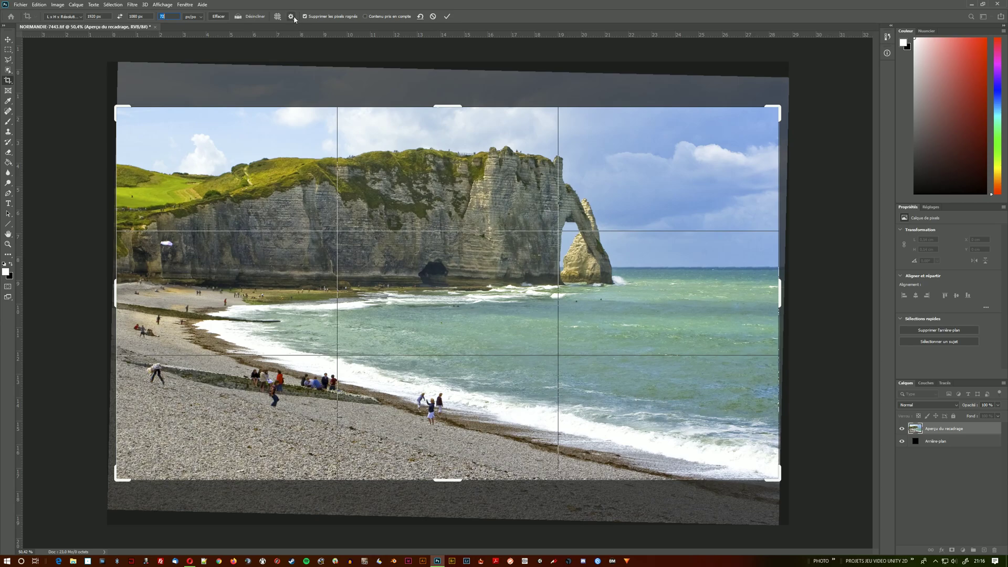
Step: Try the crop options for classic mode and for hiding the cropped area, switching each back to its original setting
left_click(292, 17)
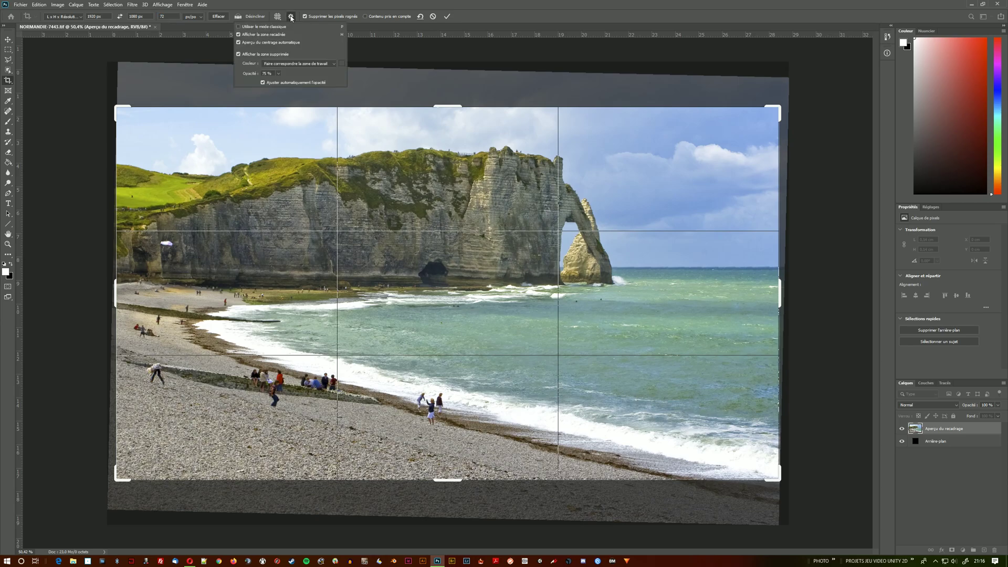
left_click(239, 26)
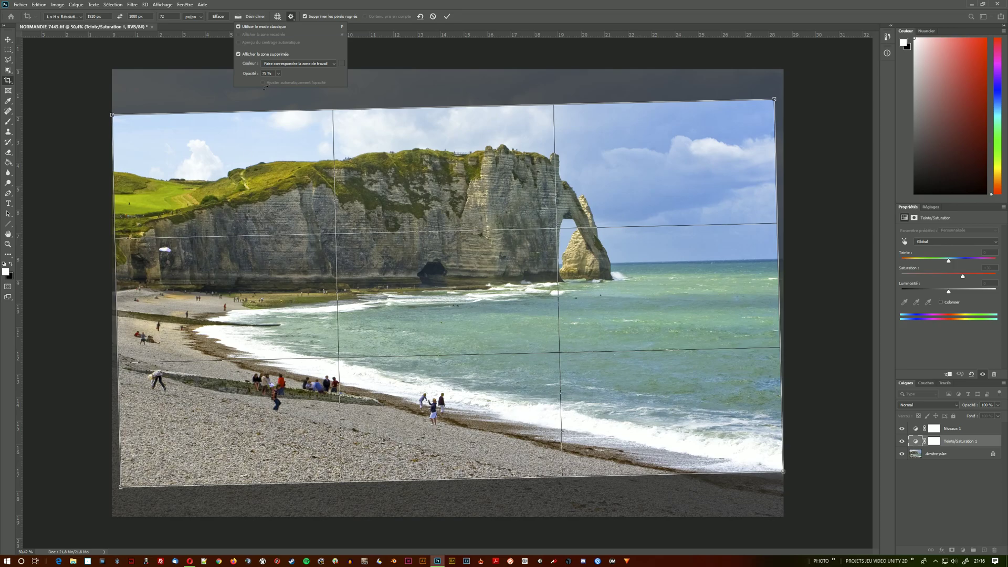
left_click(239, 27)
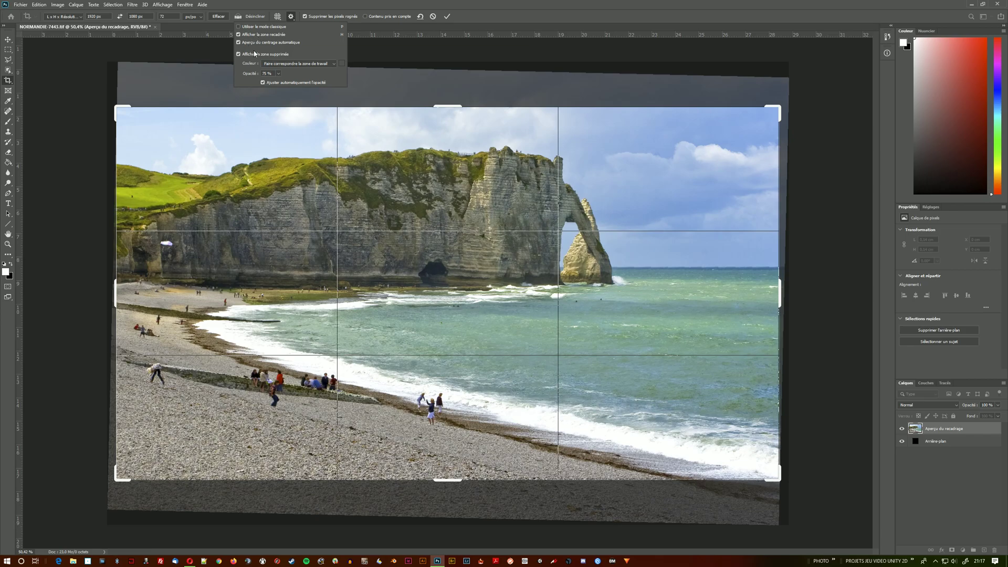
left_click(239, 35)
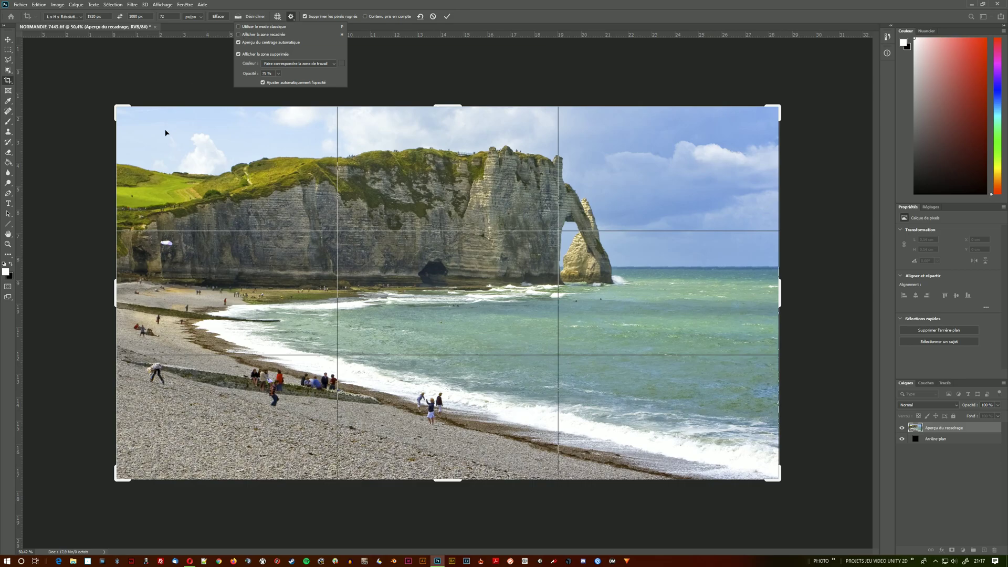
left_click(238, 34)
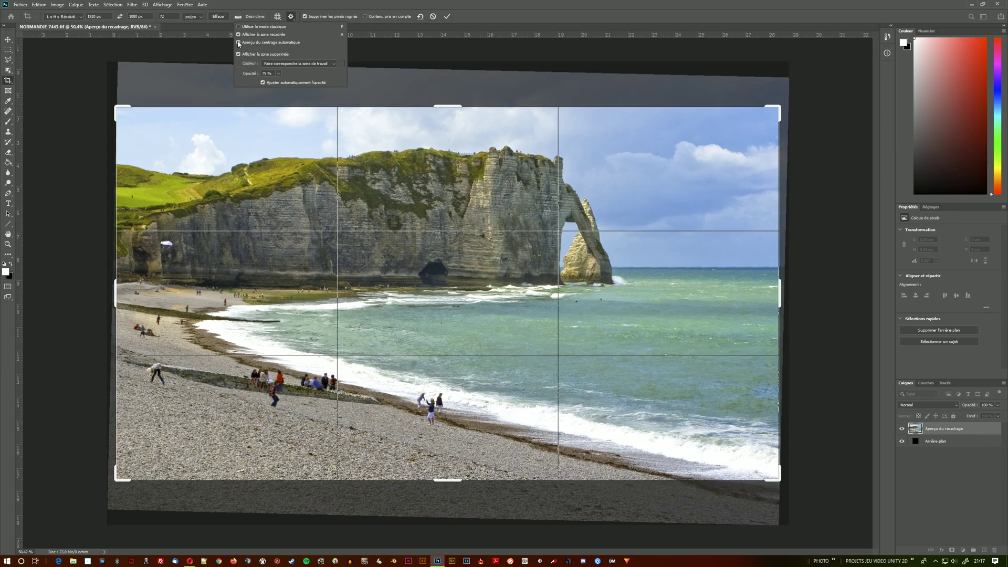
Step: Try lowering the opacity of the shield over the cropped-out area to about 6 %, and restore it to 75 %
left_click(239, 43)
left_click(278, 73)
left_click_drag(279, 83, 254, 83)
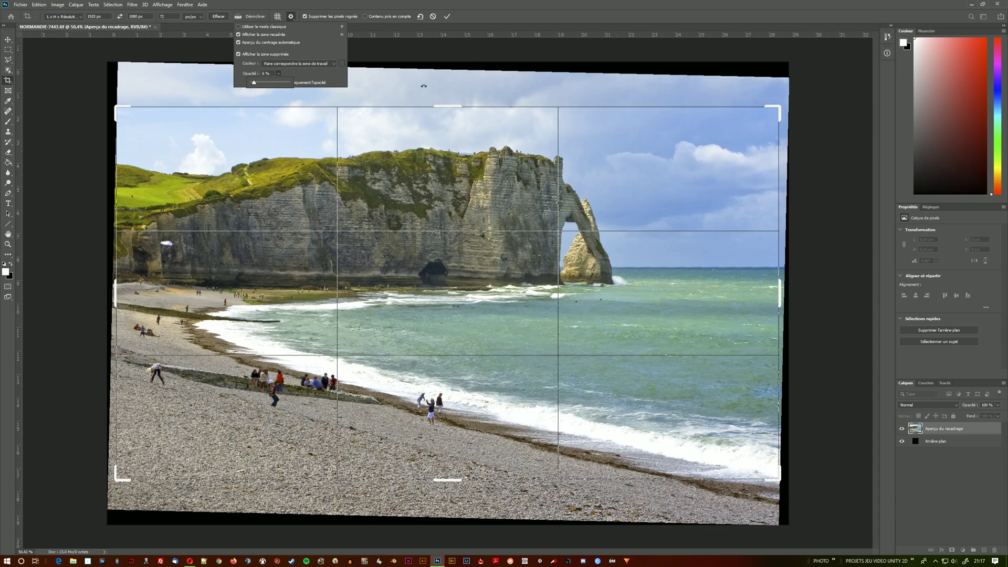
left_click_drag(254, 82, 280, 83)
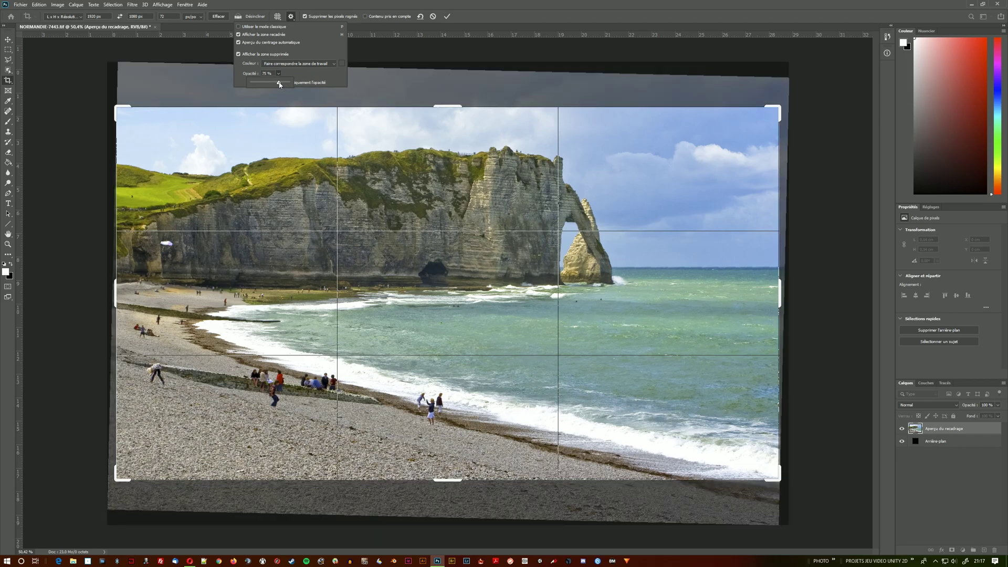
left_click(328, 74)
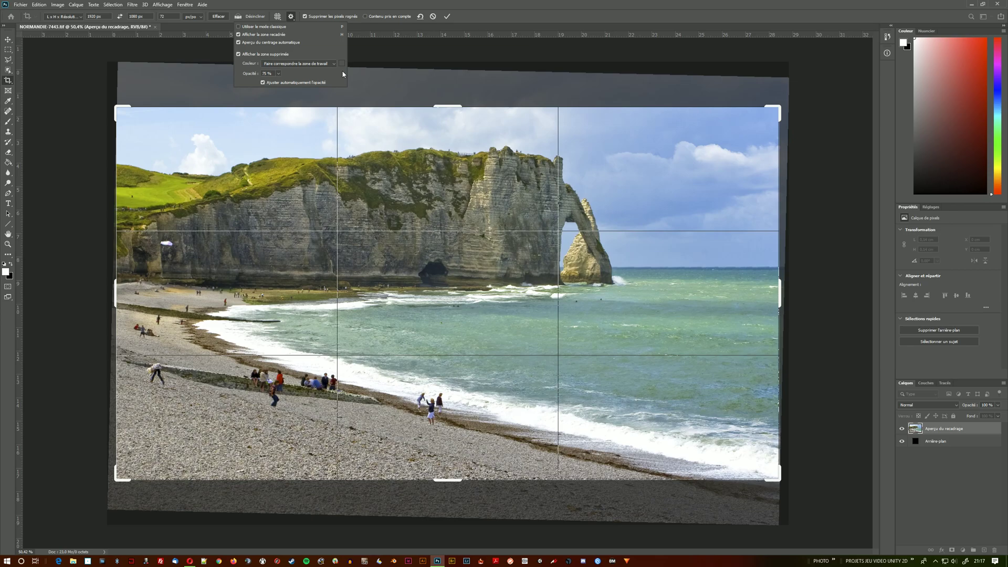
left_click(277, 18)
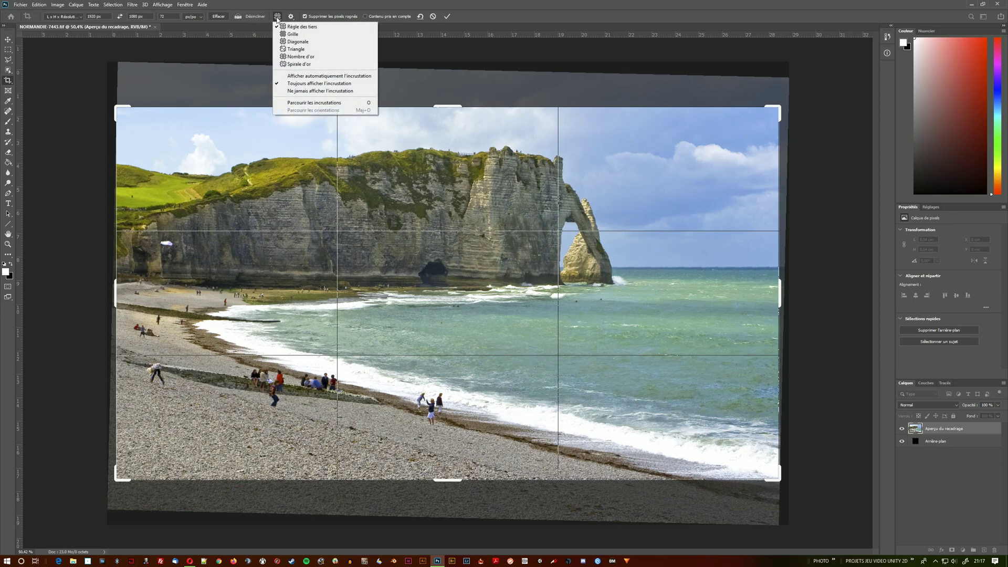
left_click(292, 18)
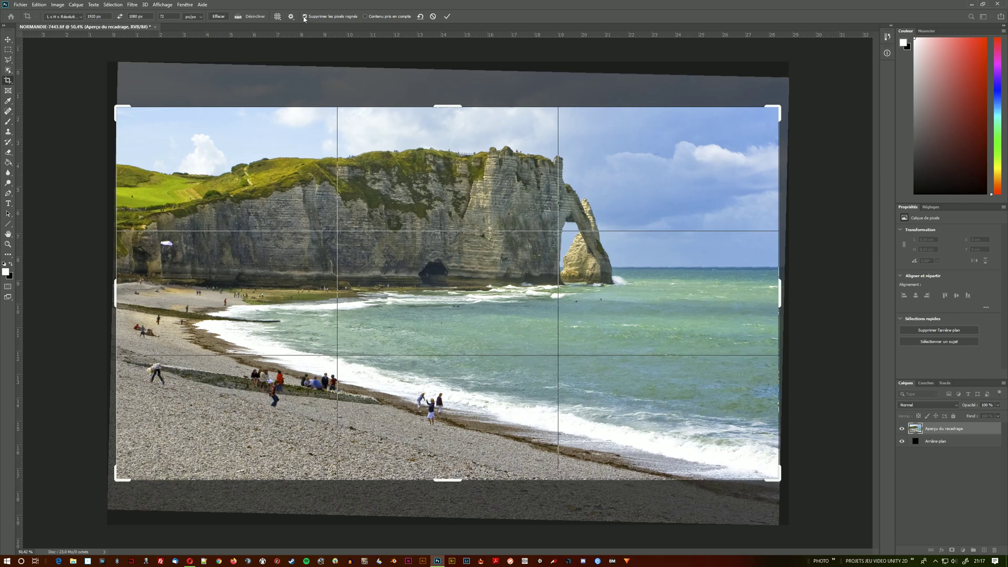
Step: Compare the crop preview with Supprimer les pixels rognés off and on, leave the option enabled and apply the crop
left_click(305, 16)
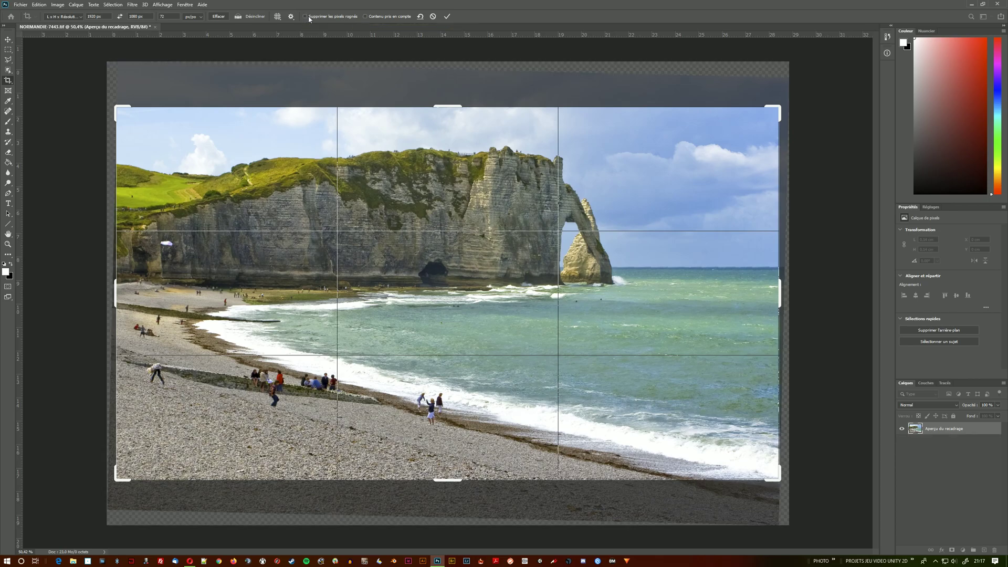
left_click(305, 17)
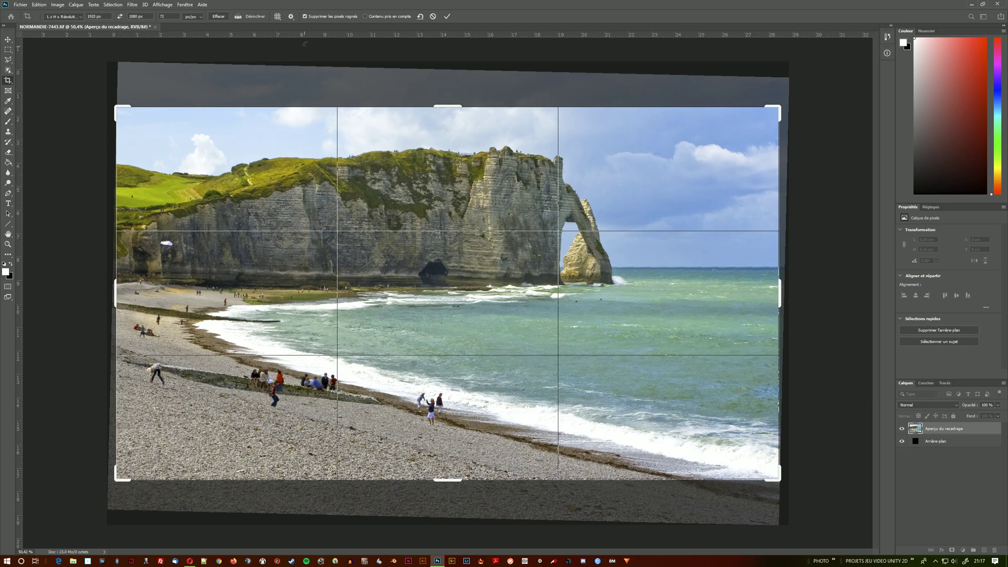
left_click(305, 17)
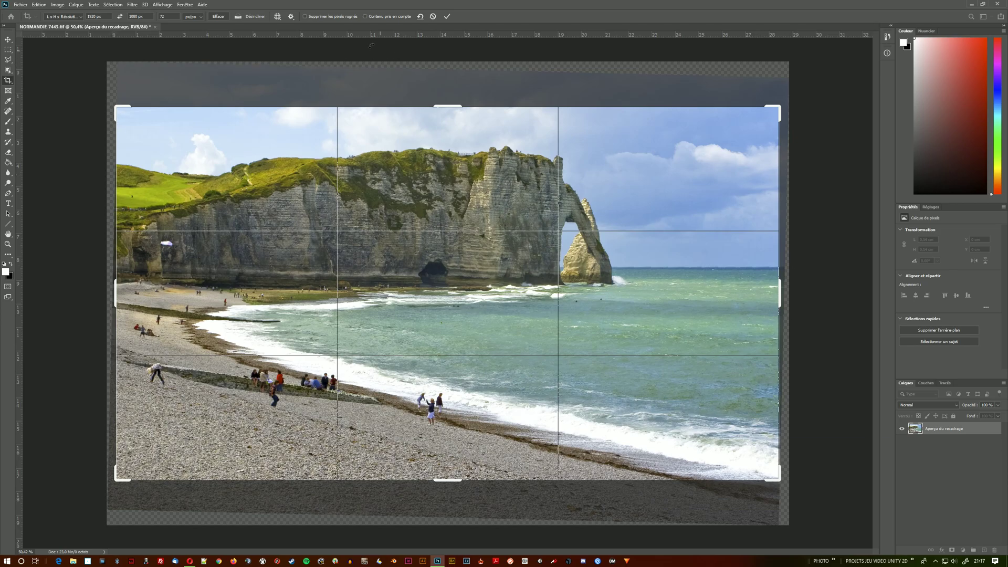
left_click(304, 17)
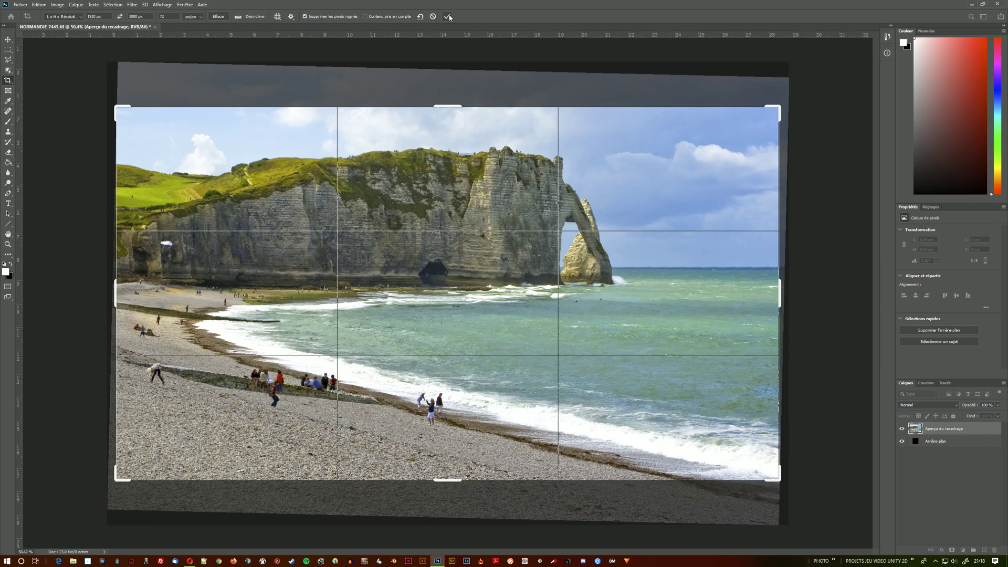
left_click(447, 16)
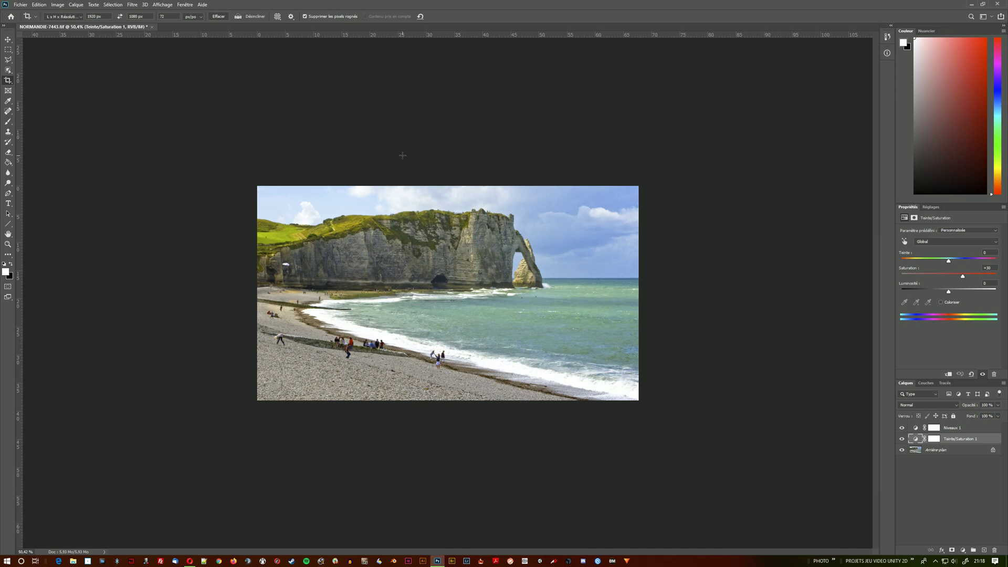
Step: Check the cropped photo's pixel dimensions and resolution in the Taille de l'image settings, and leave them without making changes
left_click(58, 5)
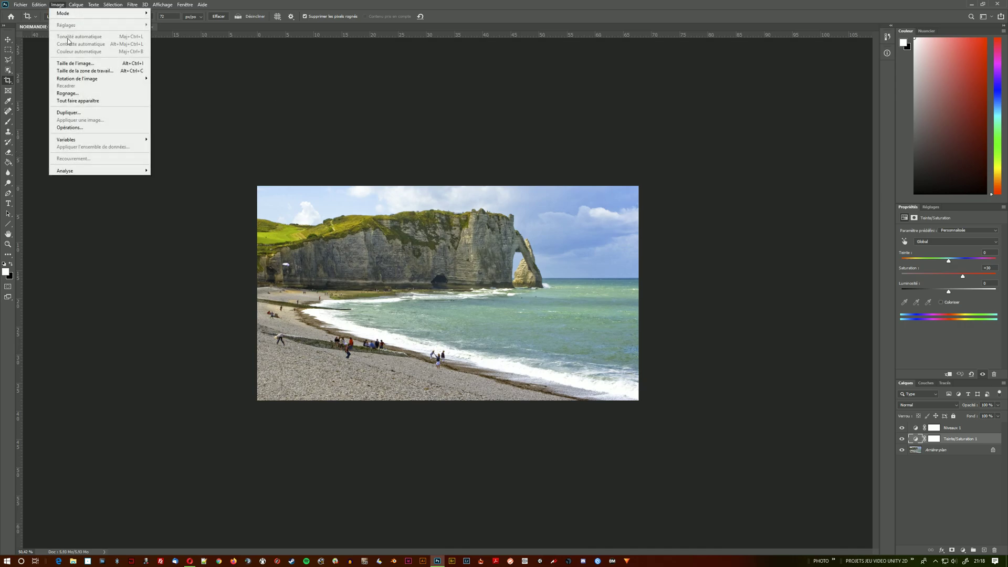
left_click(75, 63)
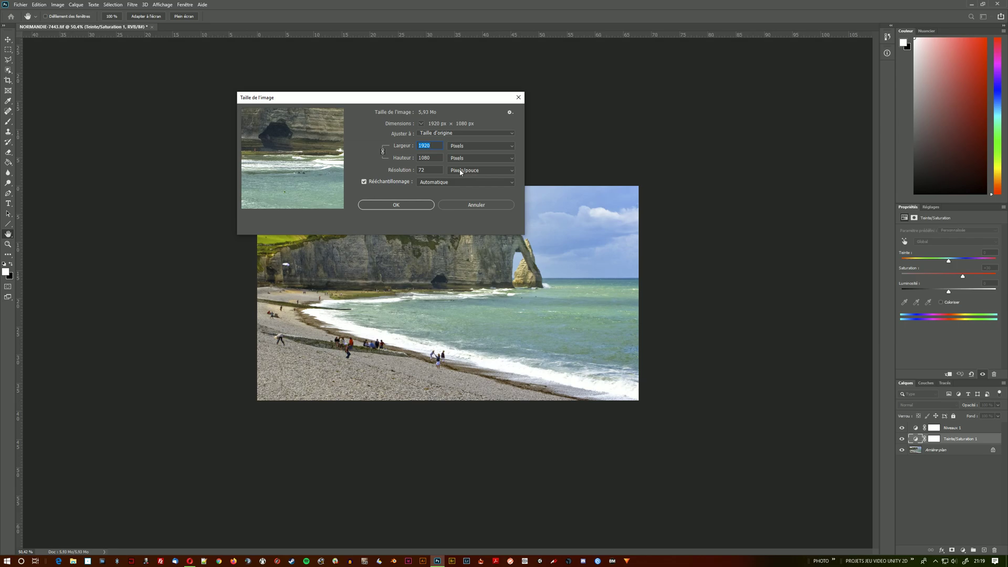
left_click(450, 205)
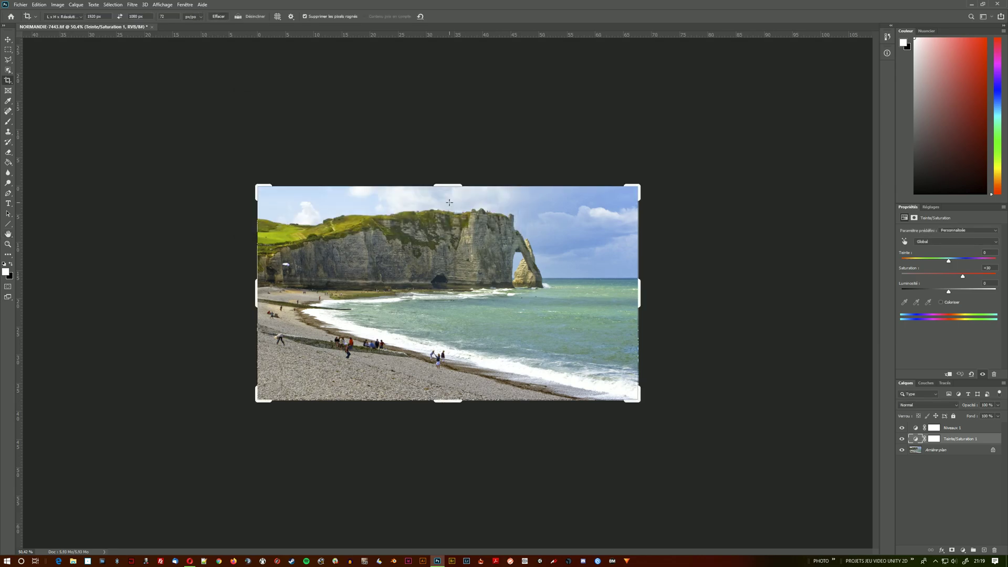